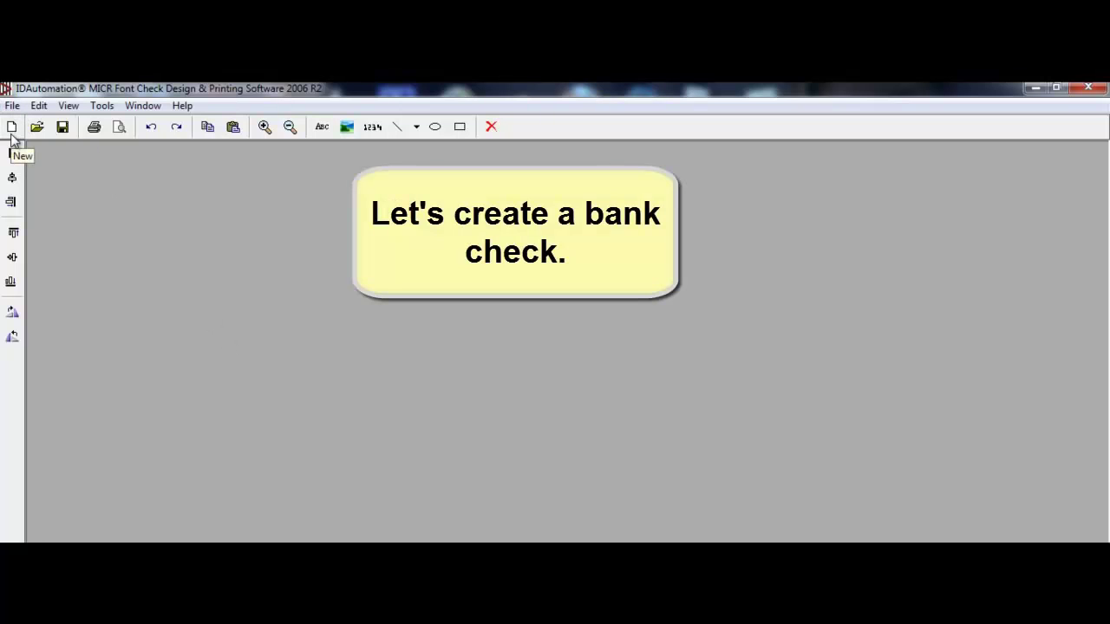
Step: Start a new check design so the Label Options wizard appears
left_click(12, 127)
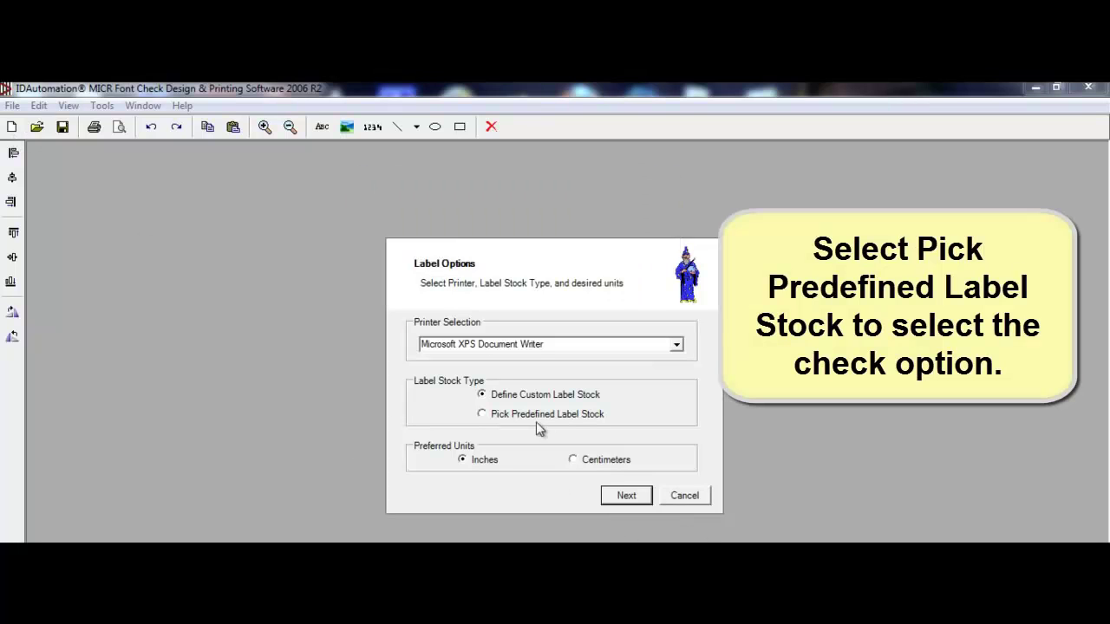
Step: Choose Pick Predefined Label Stock and continue to stock selection
left_click(483, 414)
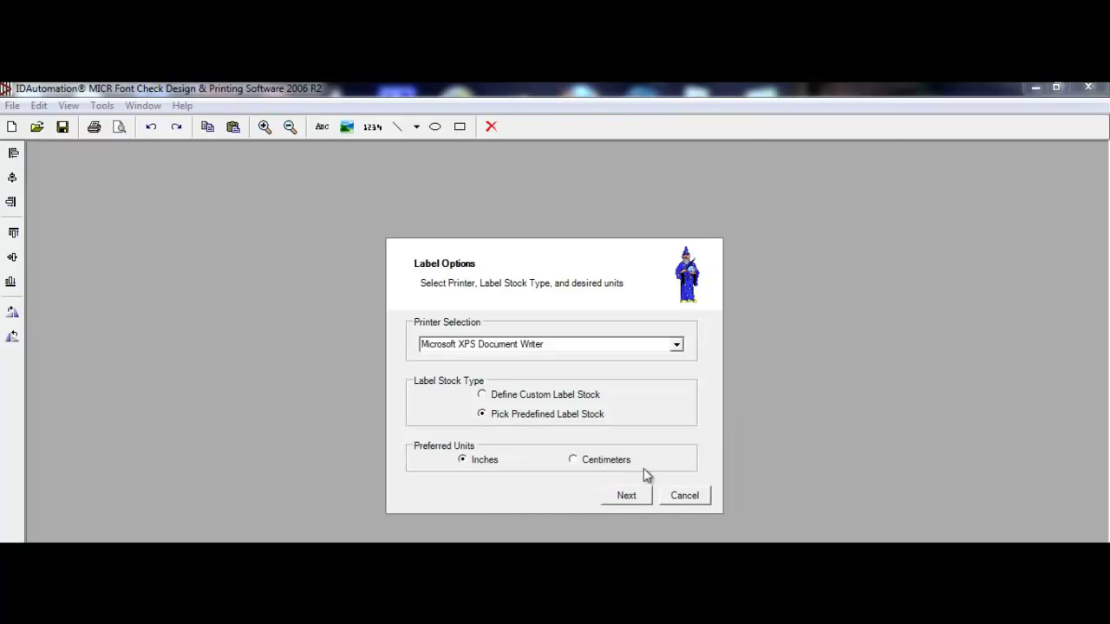
left_click(628, 503)
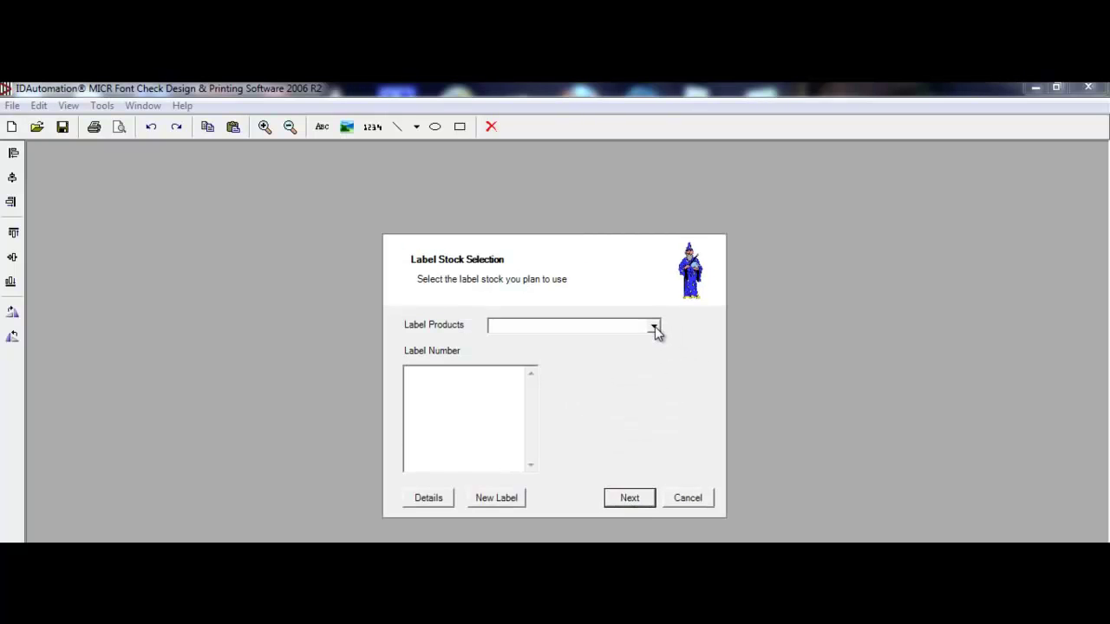
Step: Select Check Stock 613 - 3 per page no Stub and create the check canvas
left_click(654, 329)
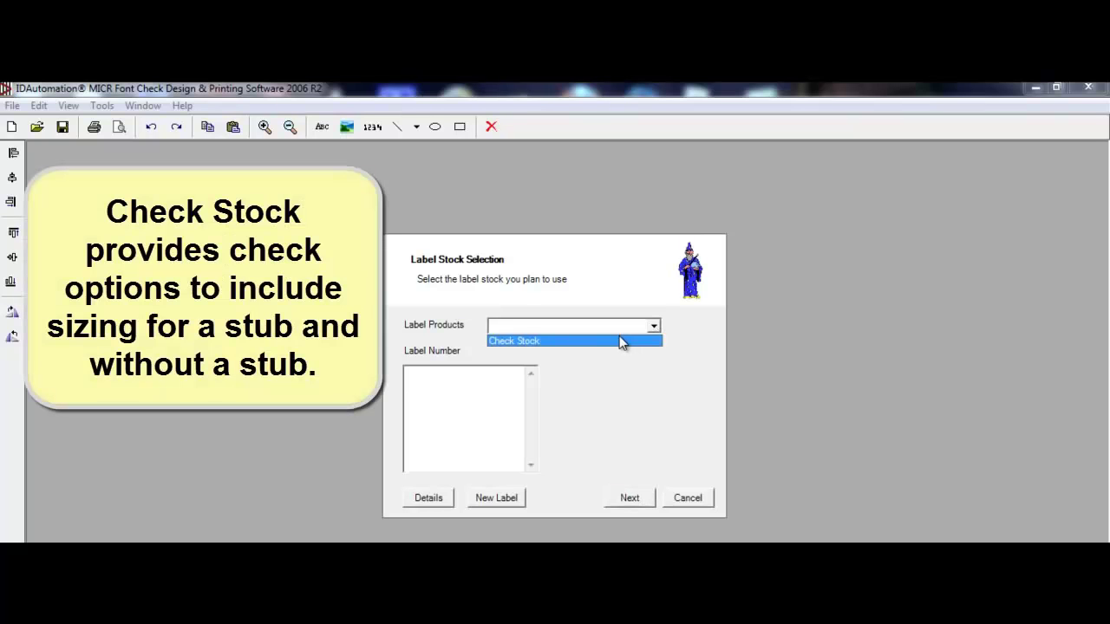
left_click(621, 340)
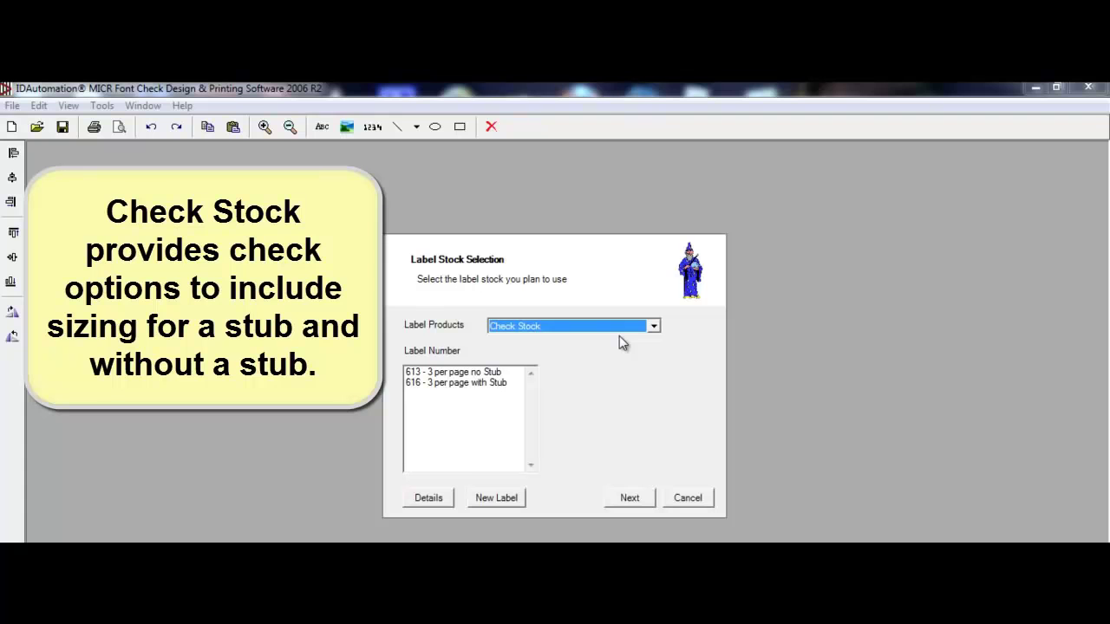
left_click(483, 373)
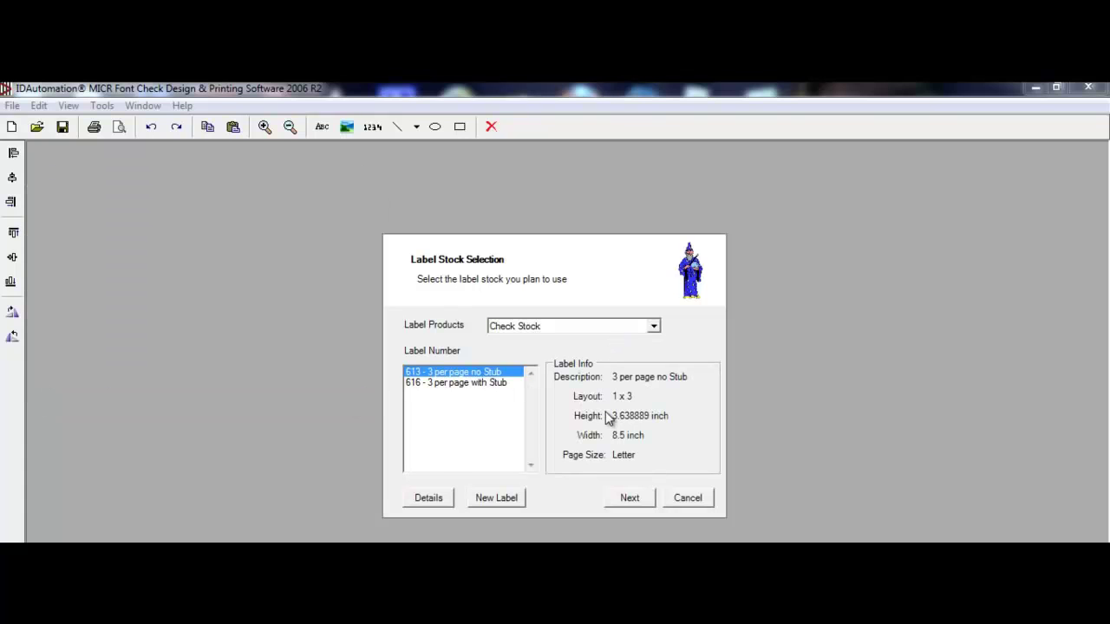
left_click(505, 388)
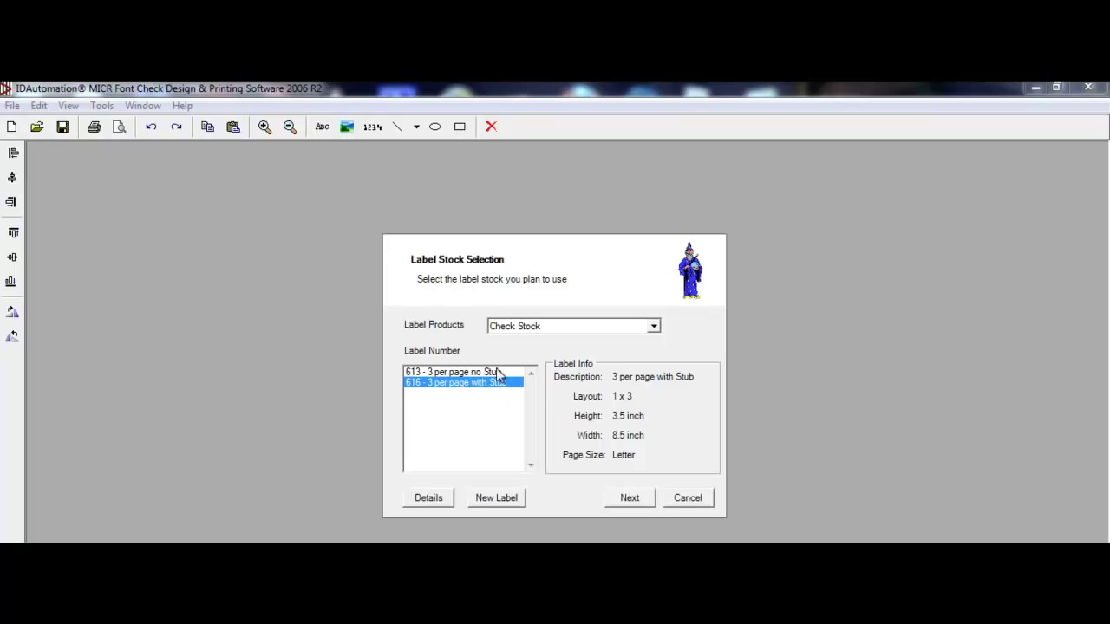
left_click(498, 374)
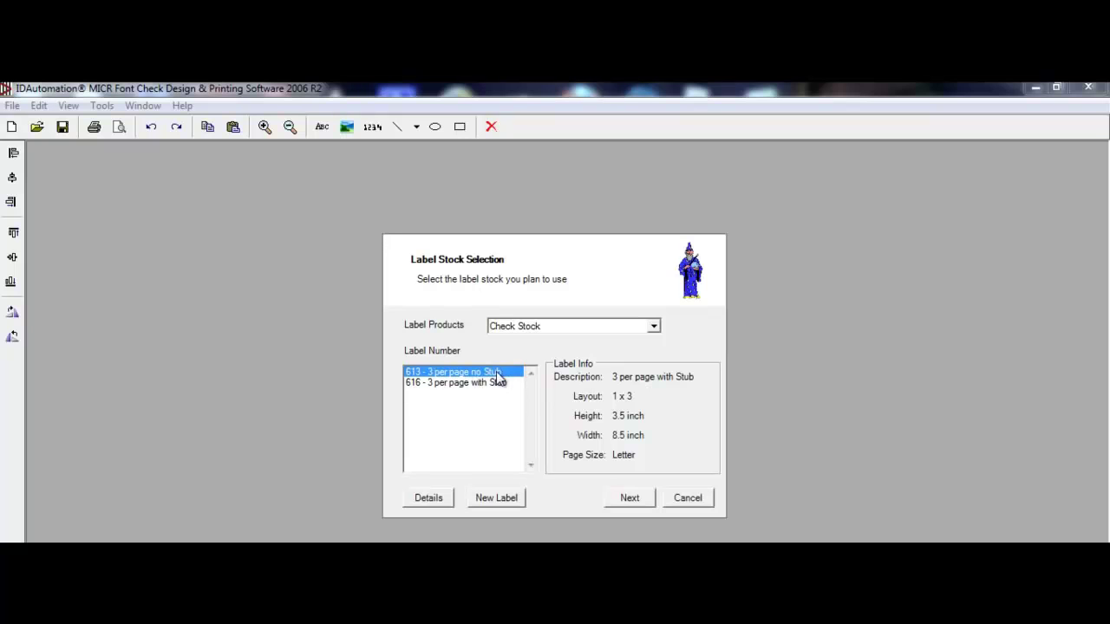
left_click(630, 499)
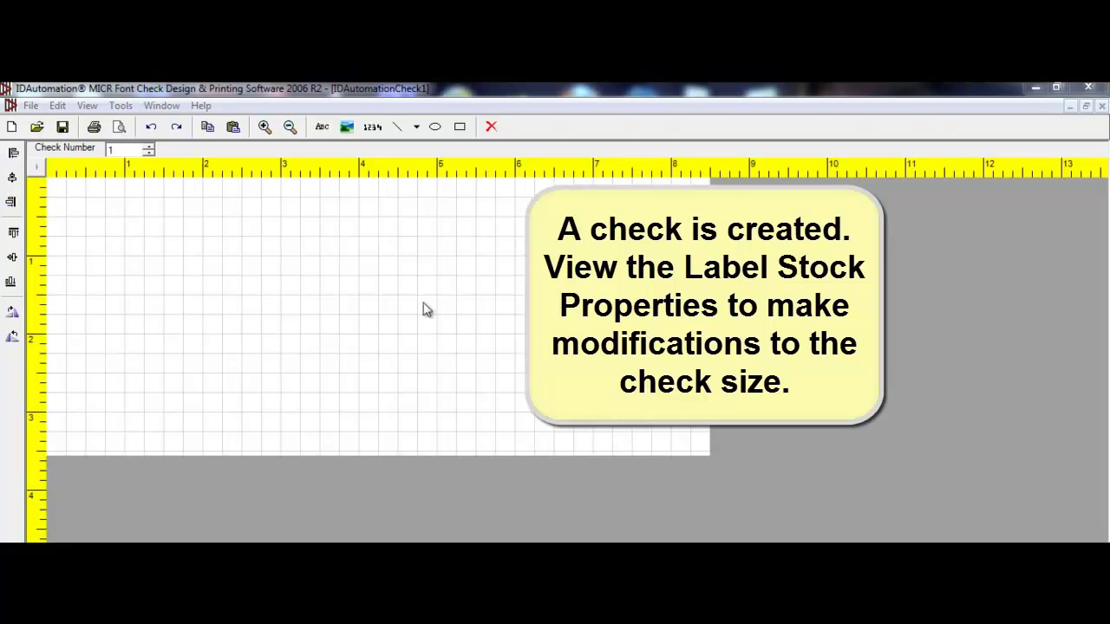
left_click(33, 108)
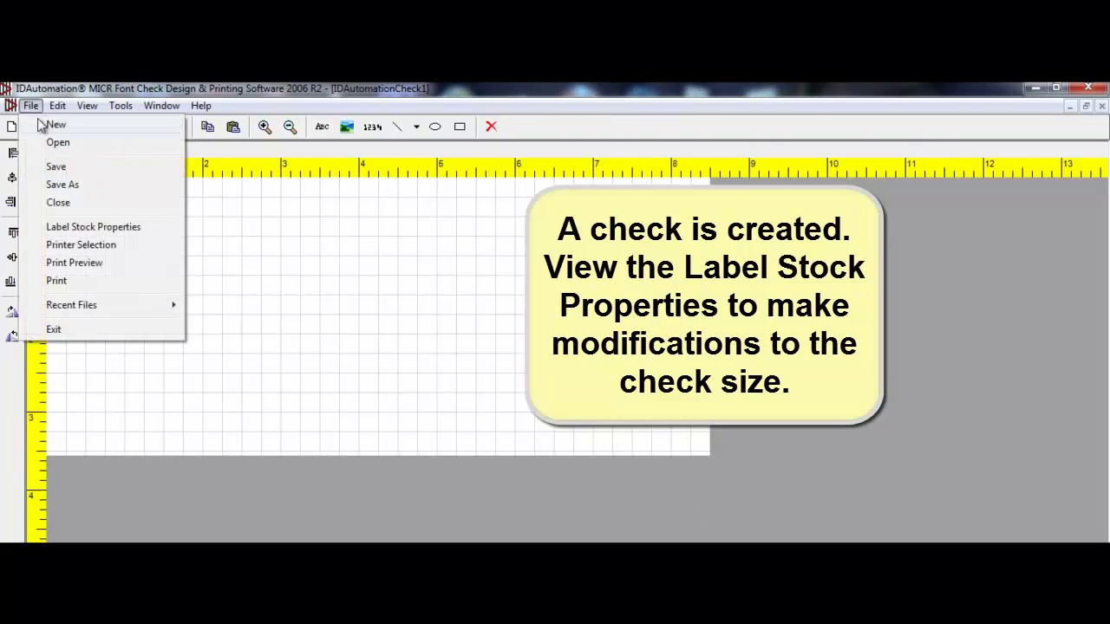
left_click(76, 230)
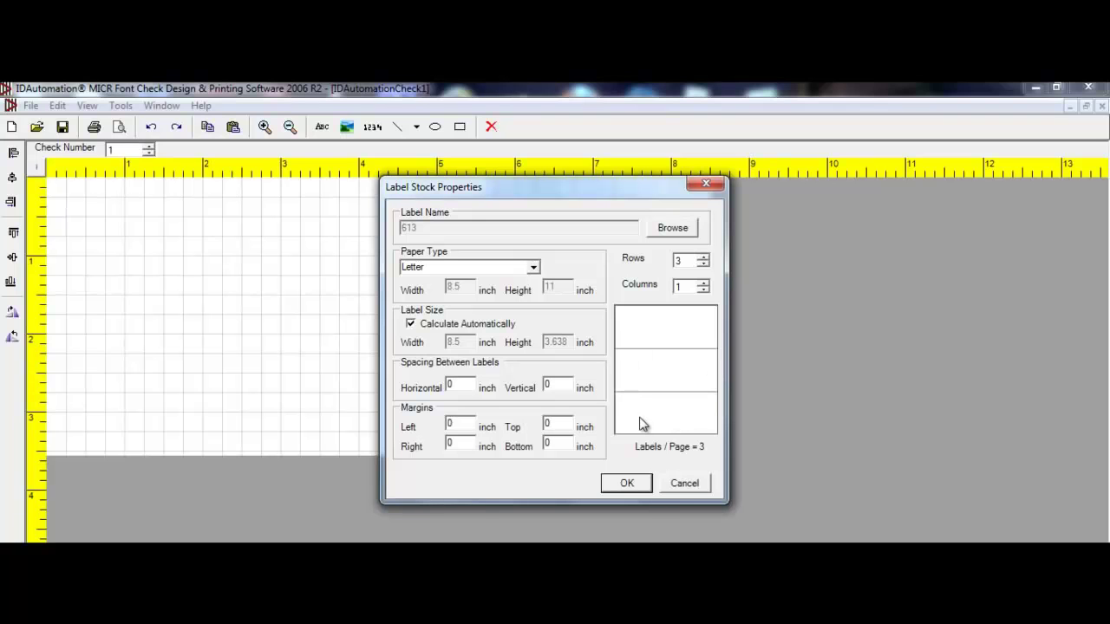
left_click(624, 491)
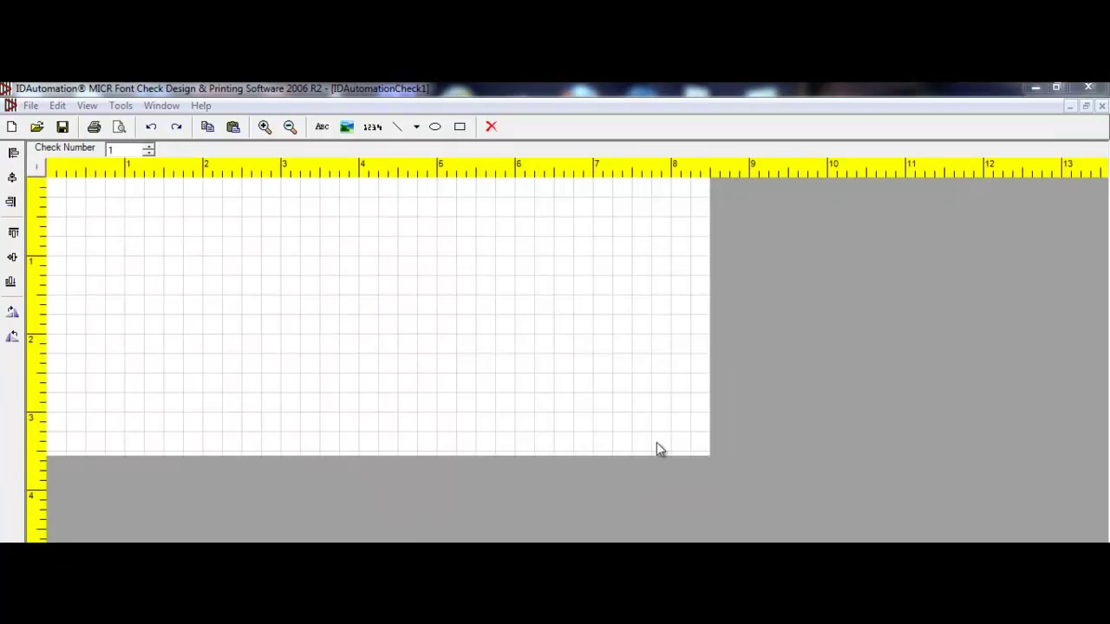
Step: Add three Text labels stacked in a column about one inch from the left
left_click(325, 124)
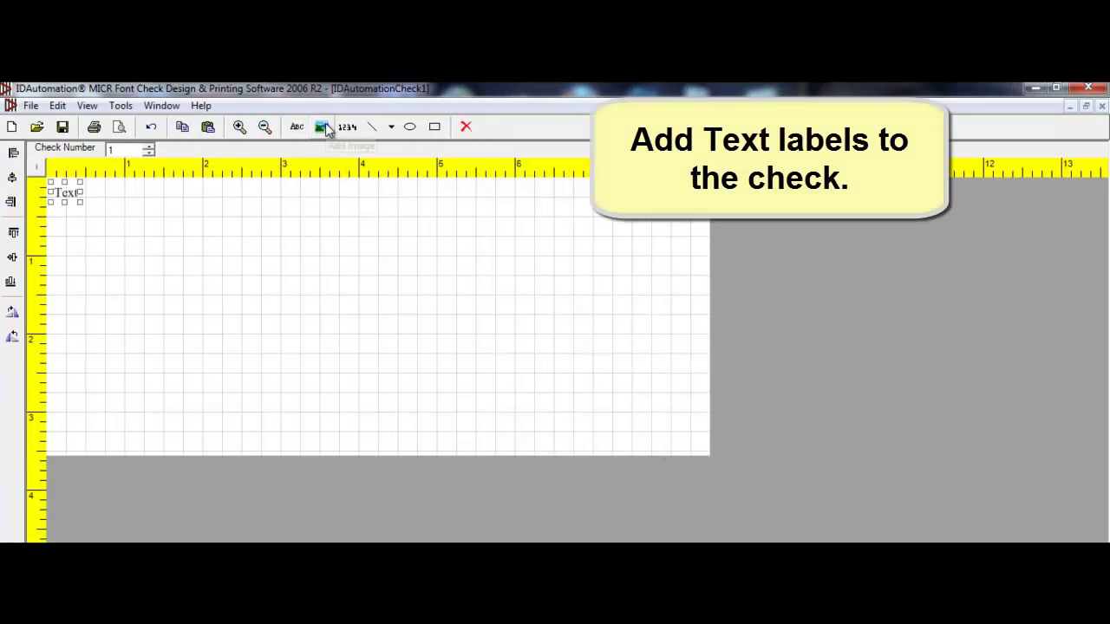
left_click_drag(73, 197, 151, 198)
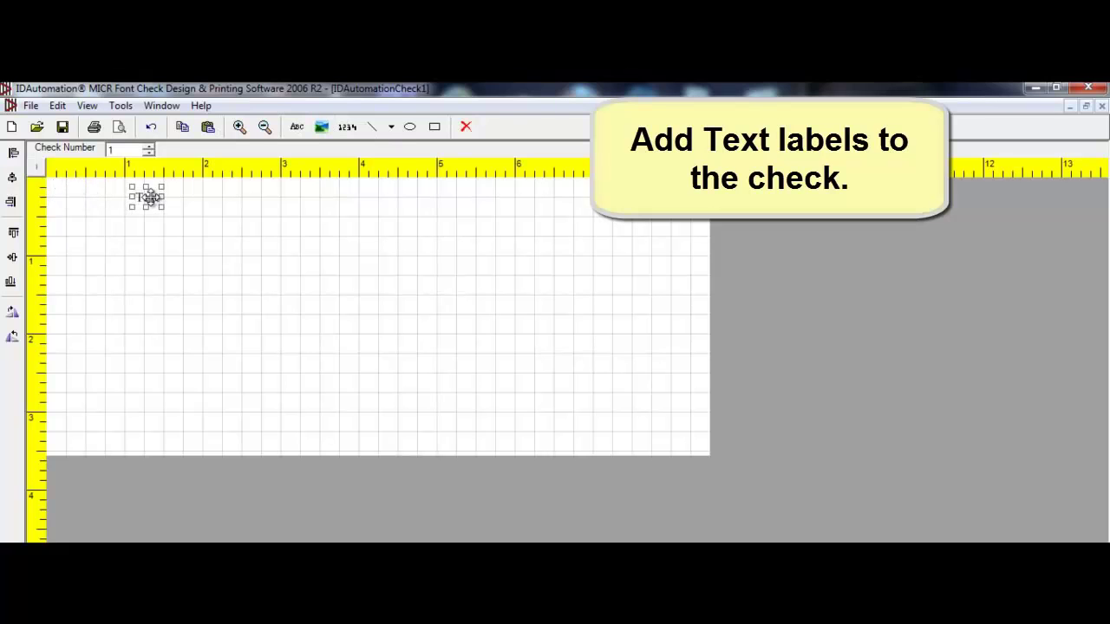
left_click(296, 127)
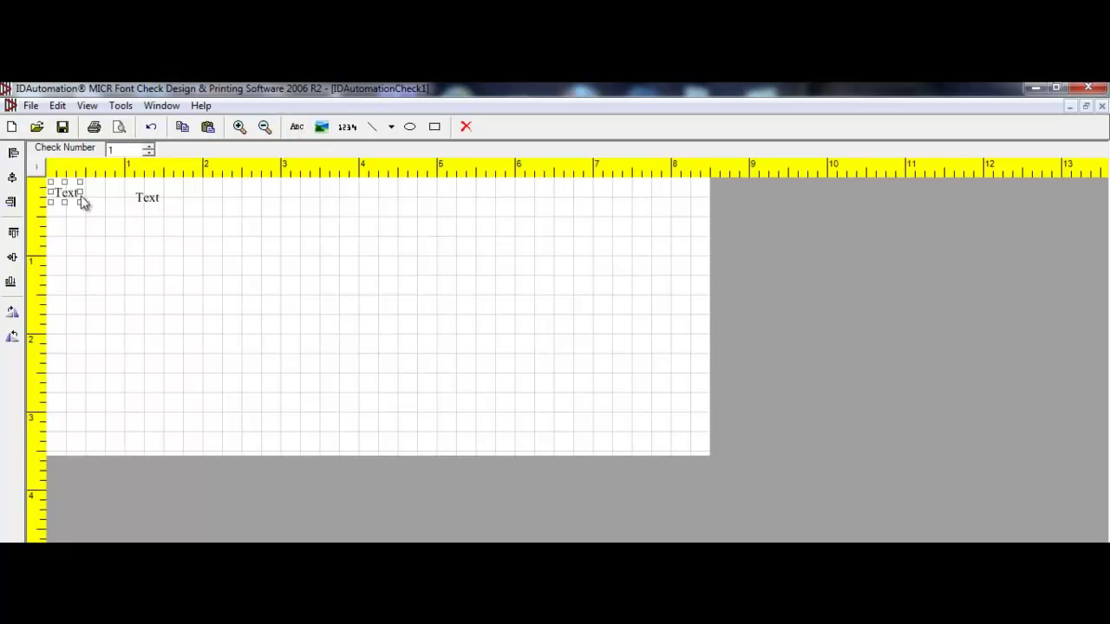
left_click_drag(67, 190, 148, 262)
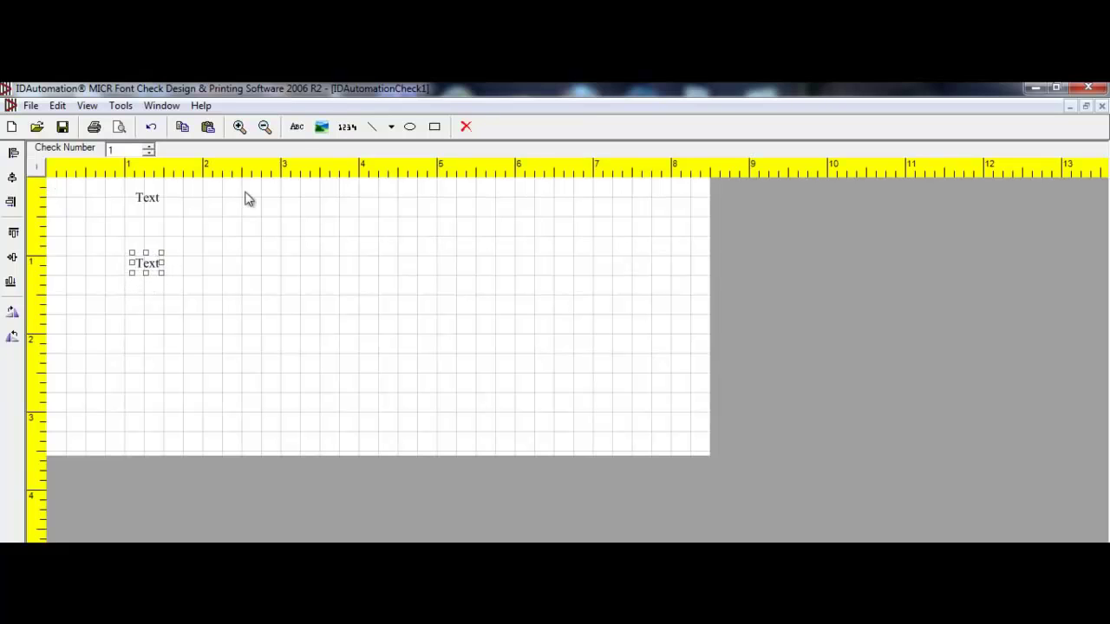
left_click(298, 128)
left_click_drag(81, 198, 151, 332)
Step: Replace the third label's text with a Sample Company contact and address block ending in 326.00
double_click(150, 332)
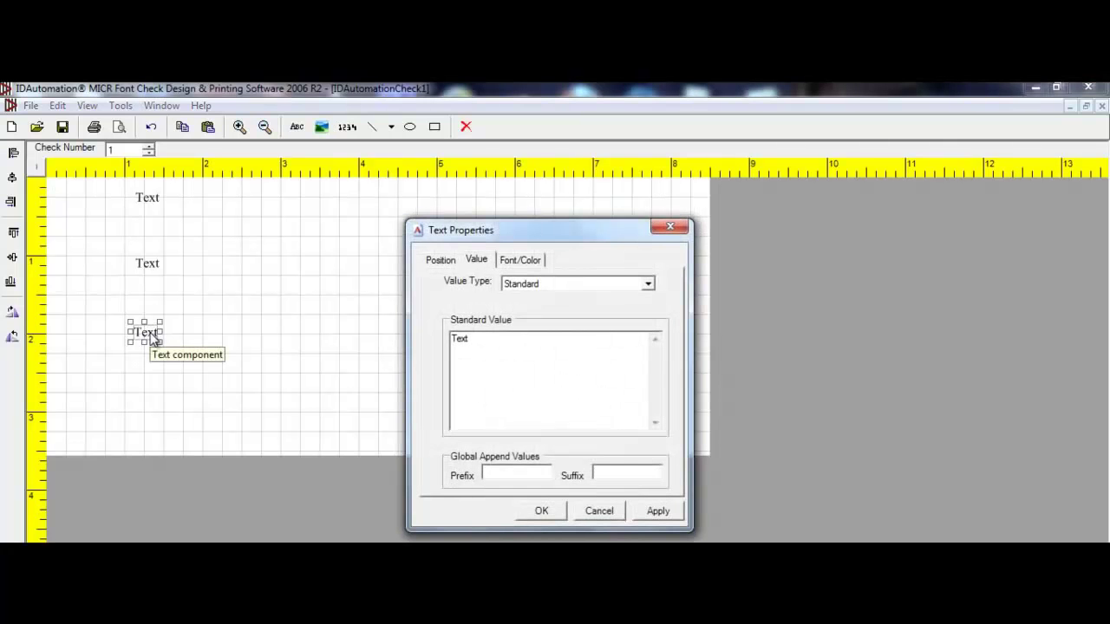
left_click_drag(481, 339, 381, 339)
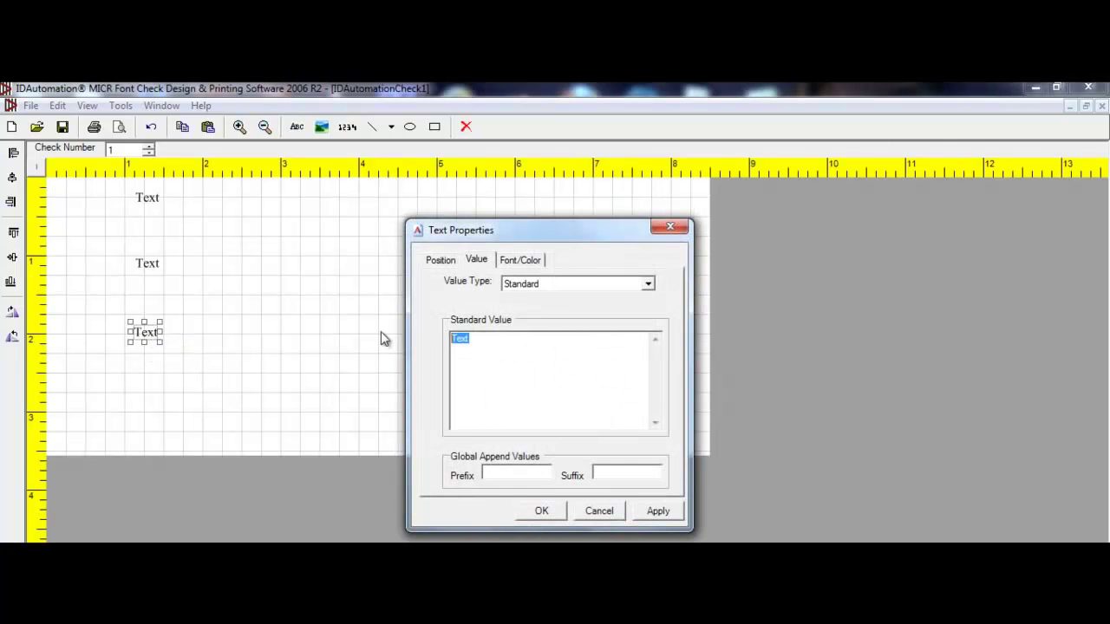
type("S")
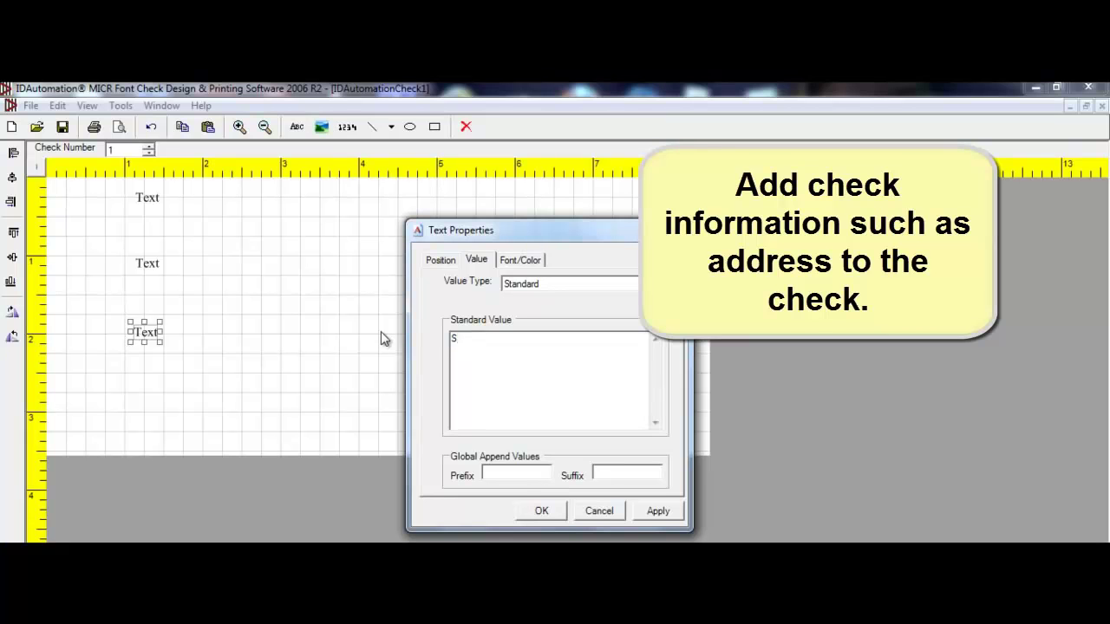
type("ampl")
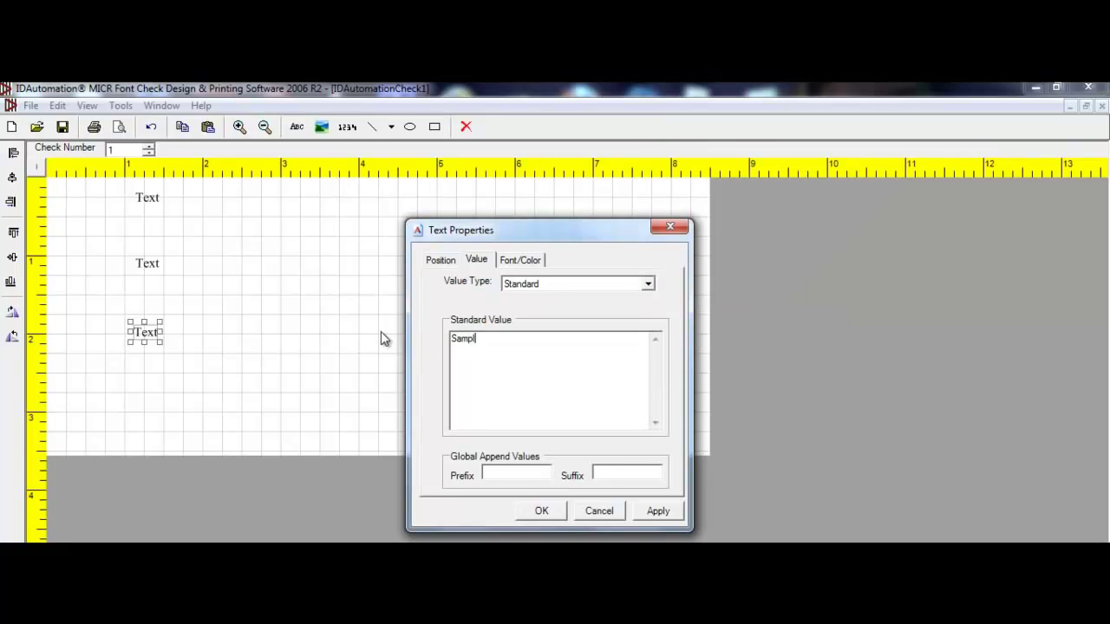
type("e Company ")
type("J")
type("ohn")
type(" Smith")
key("Return")
key("Return")
type("81")
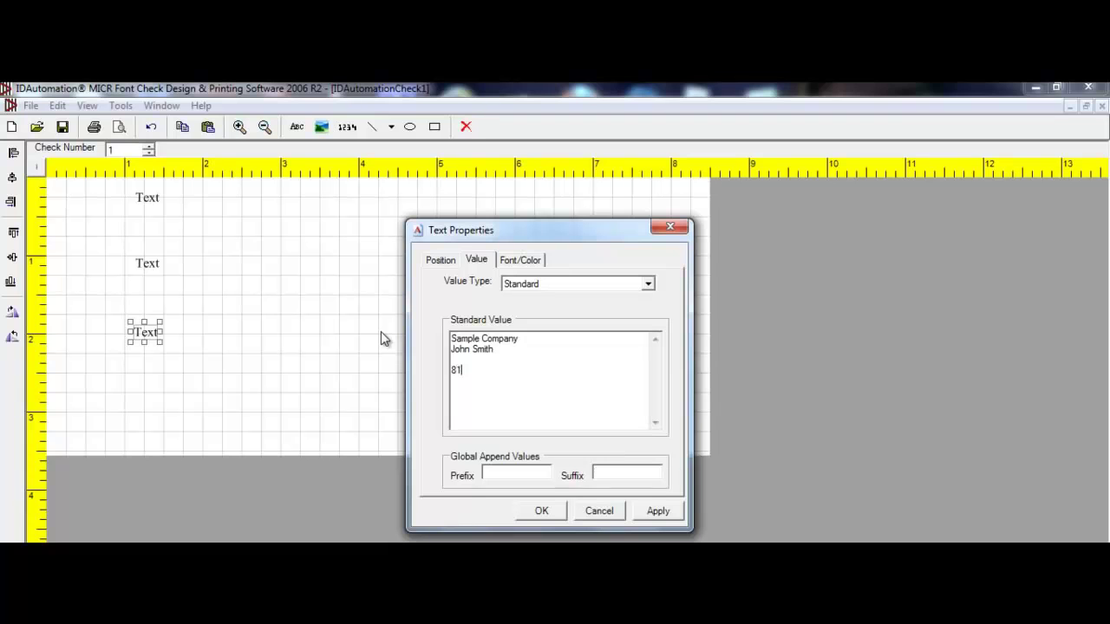
type("74 South Lane")
key("Return")
type("NV, 80122")
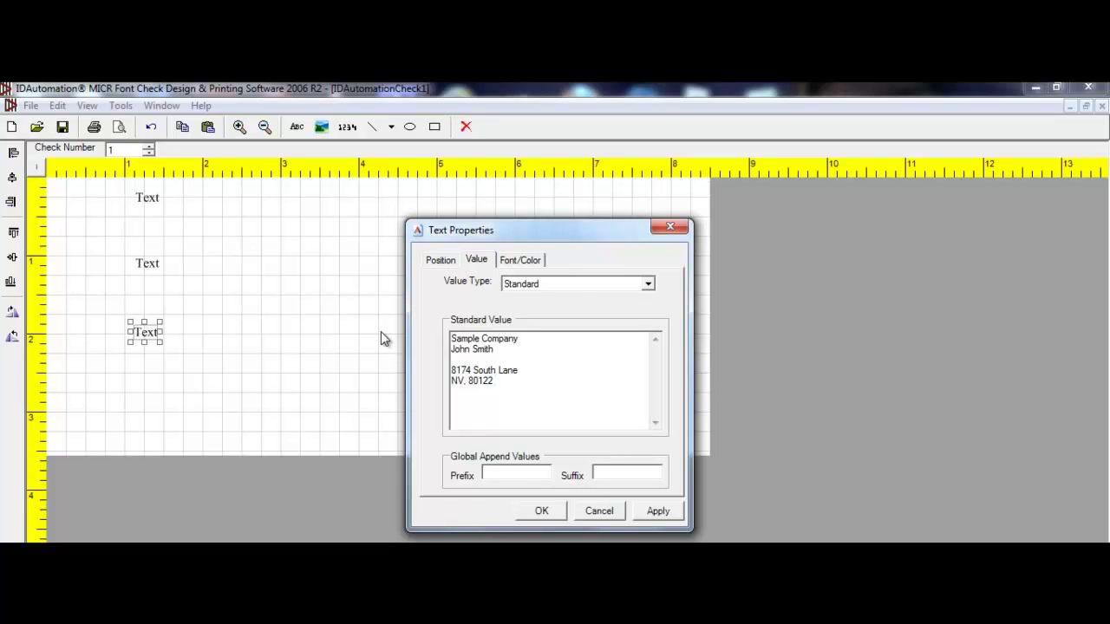
type("  326.00")
left_click(648, 513)
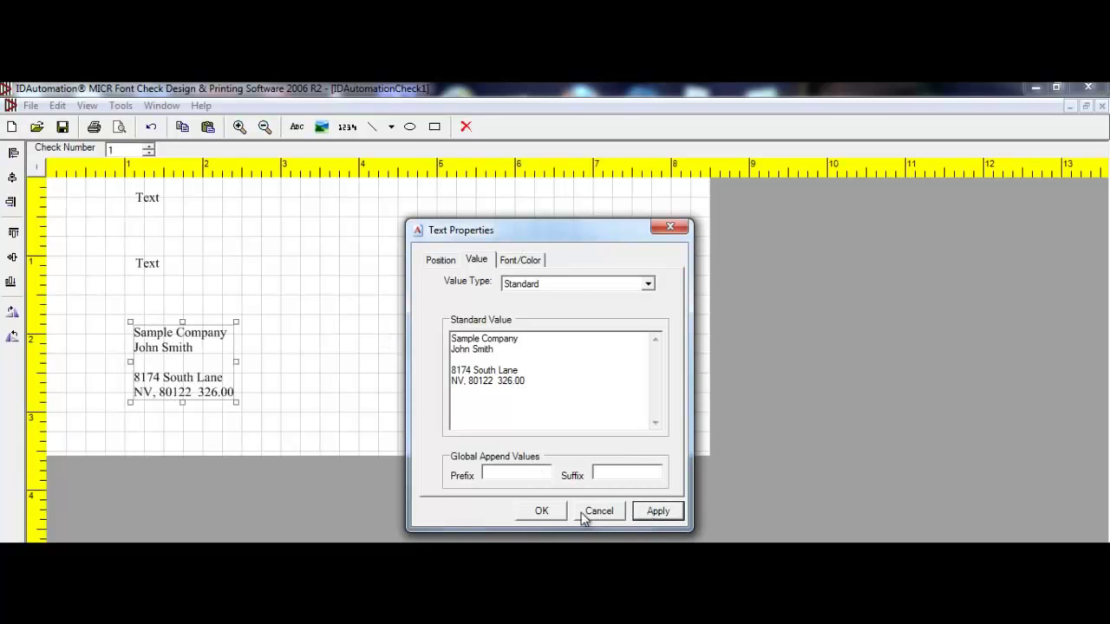
left_click(541, 510)
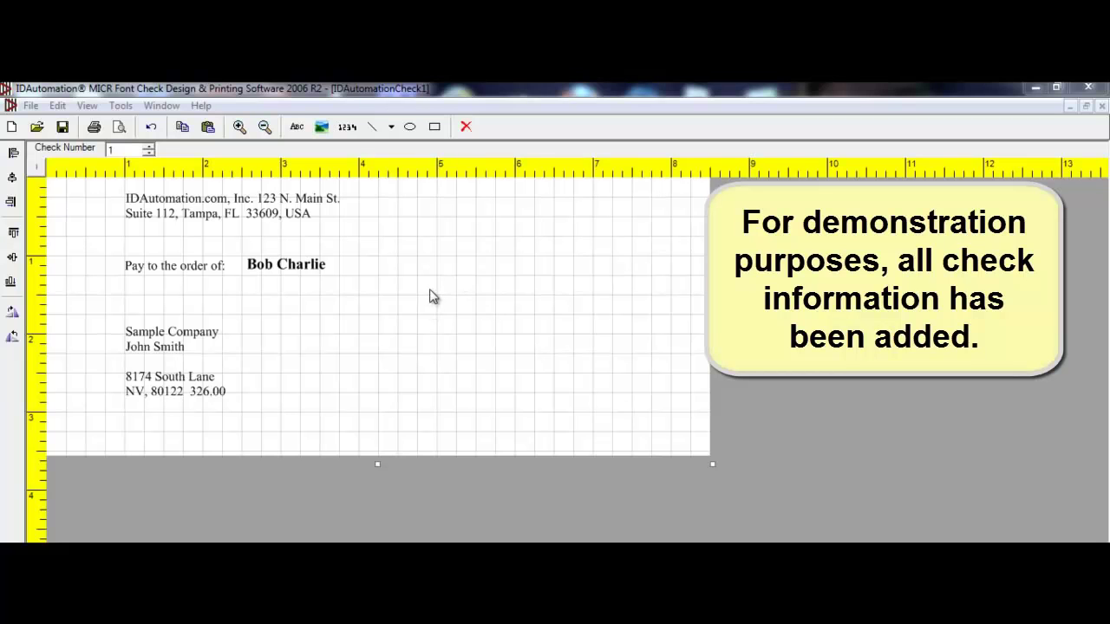
left_click(351, 130)
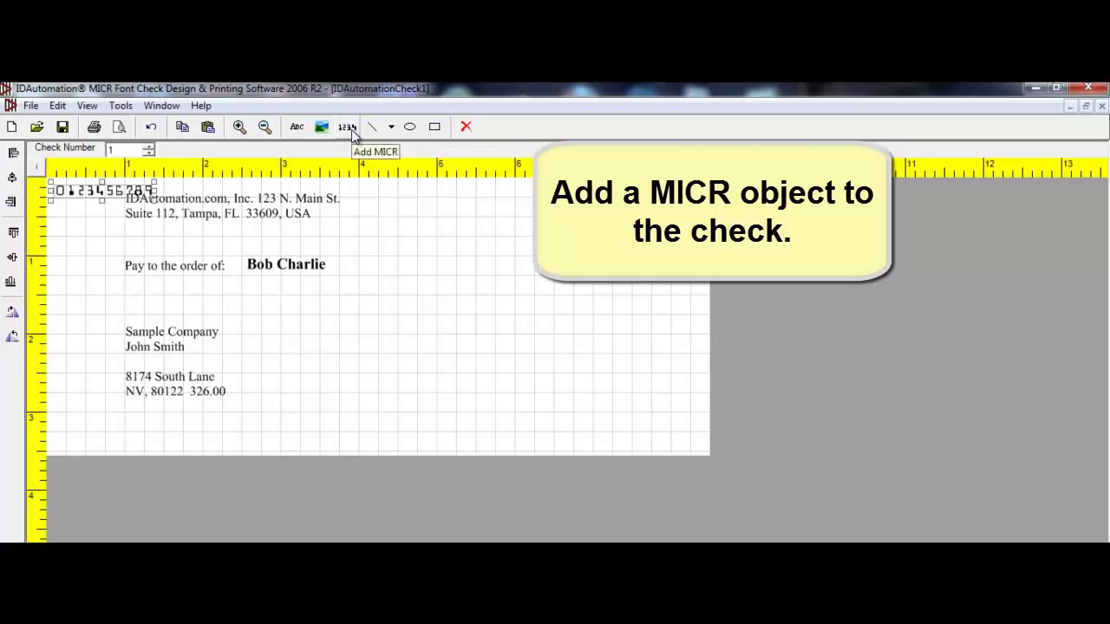
Step: Move the MICR line to the bottom of the check, below the address block
left_click_drag(80, 192, 269, 434)
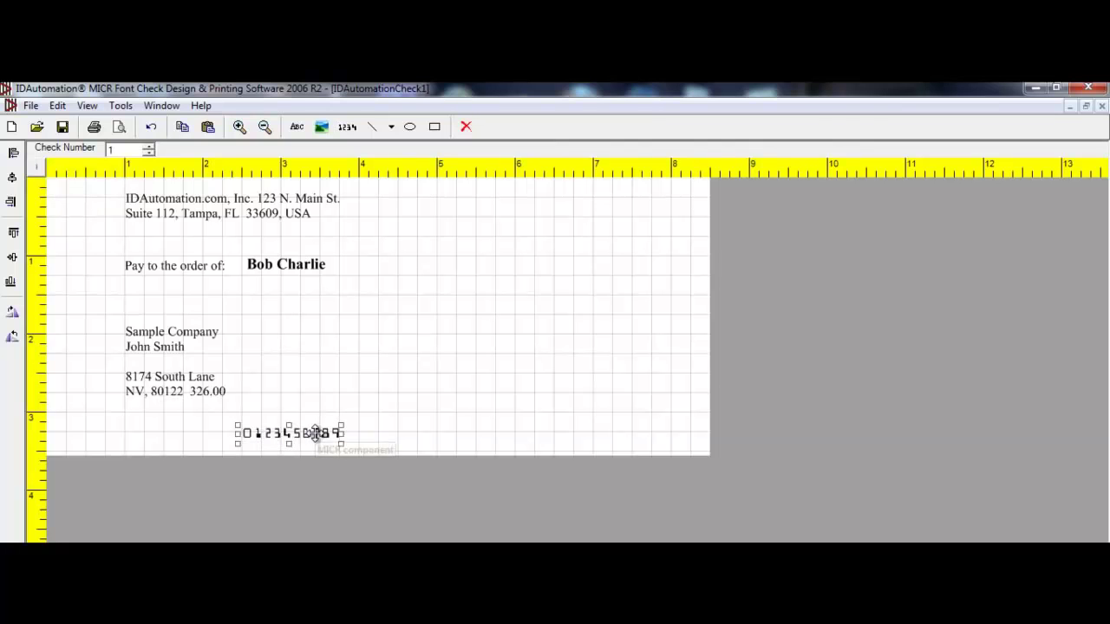
double_click(315, 434)
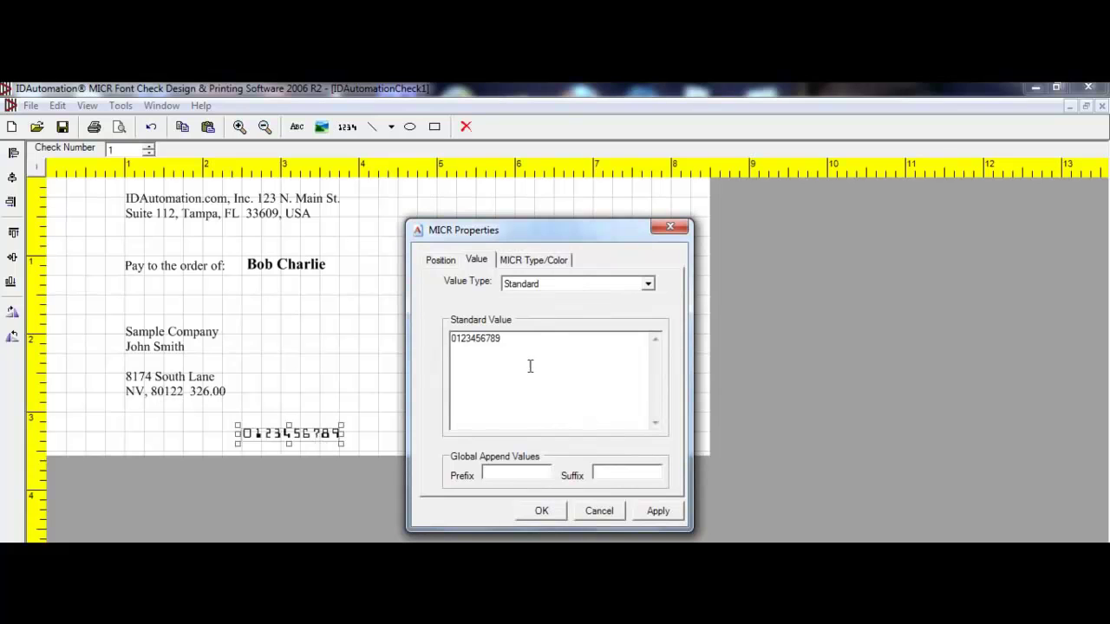
left_click(531, 286)
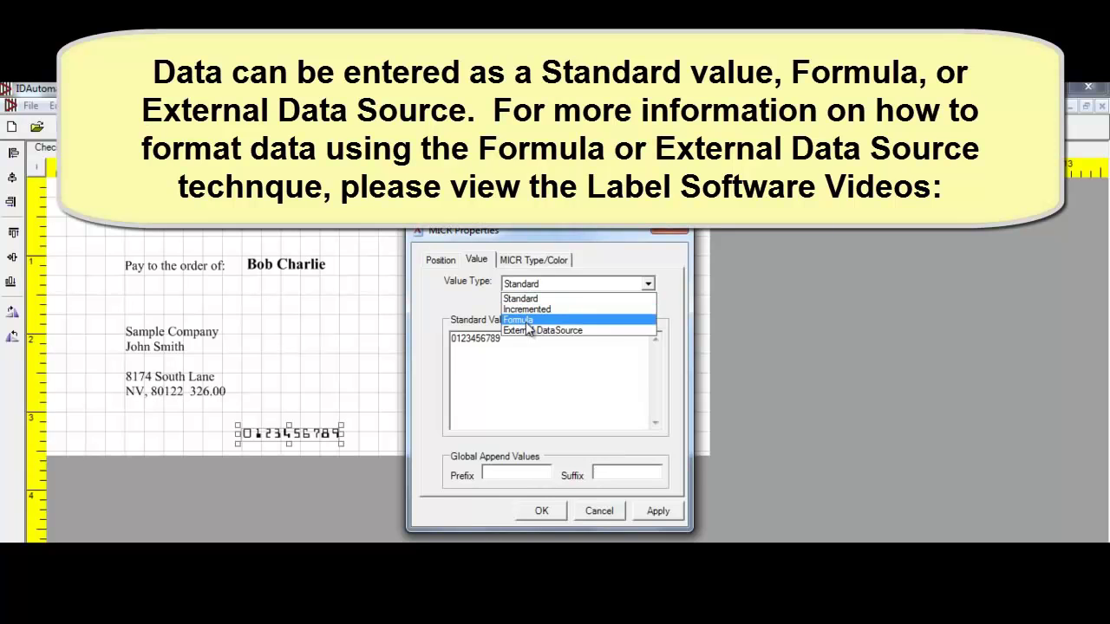
left_click(526, 321)
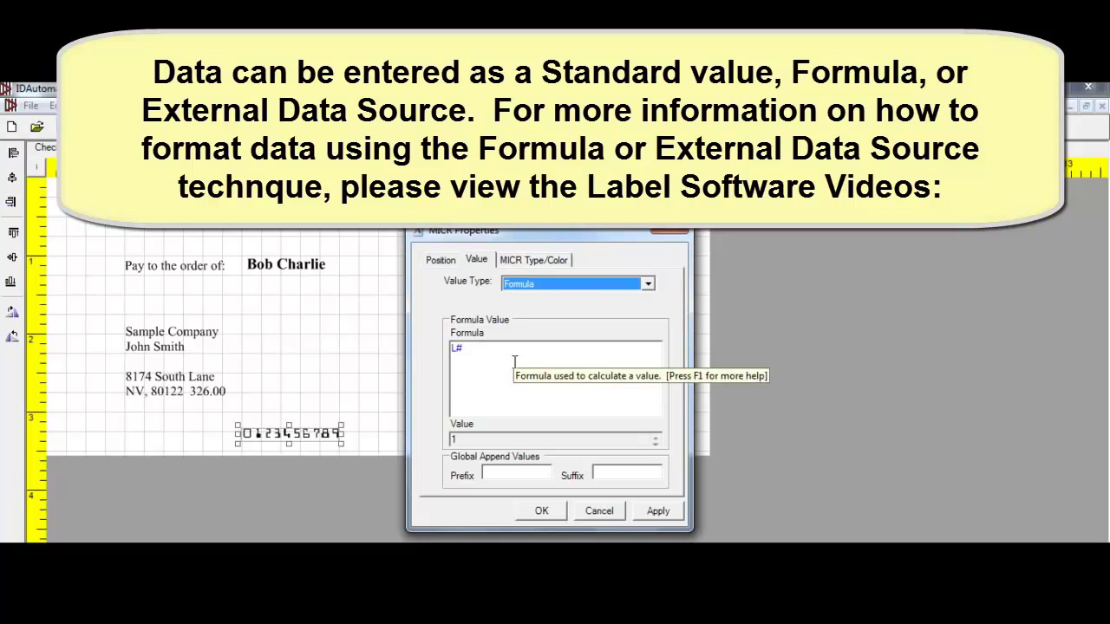
left_click(647, 285)
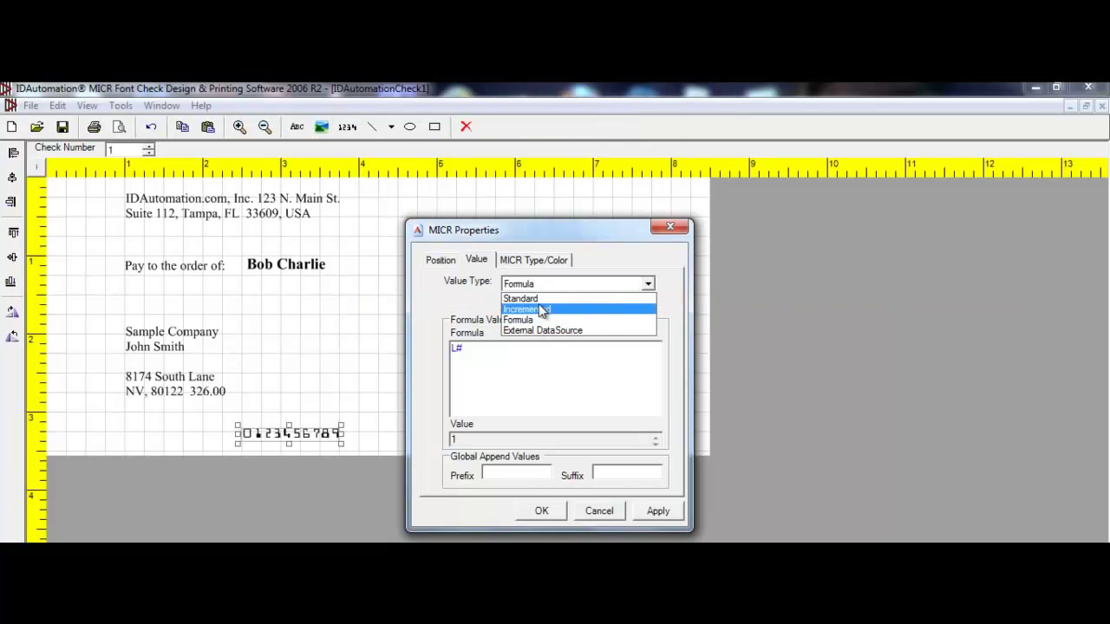
left_click(538, 301)
left_click(507, 348)
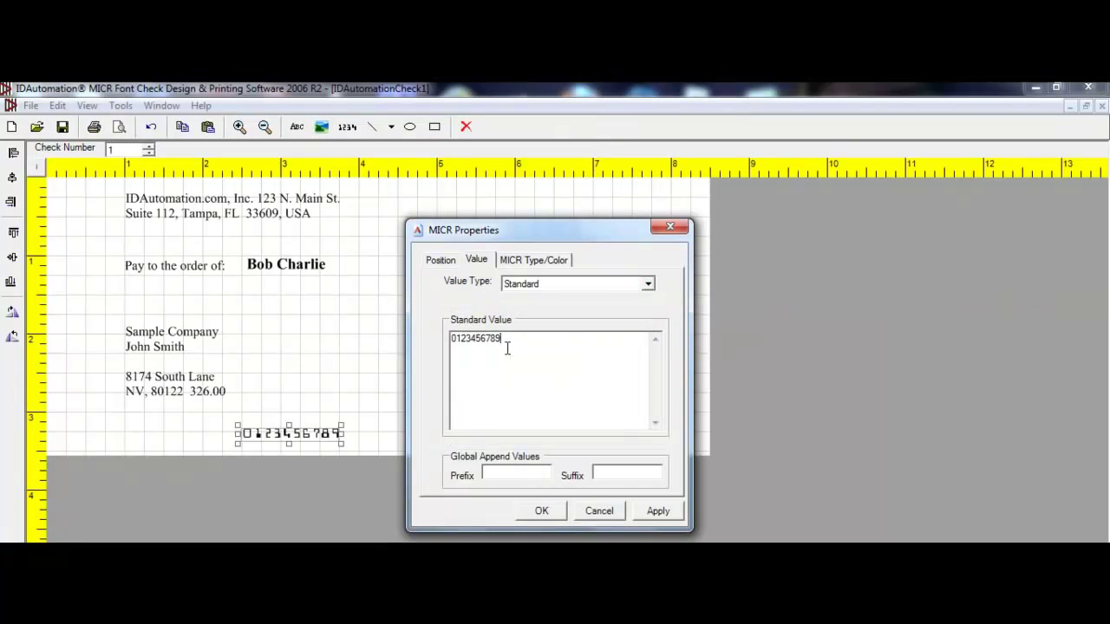
left_click(541, 510)
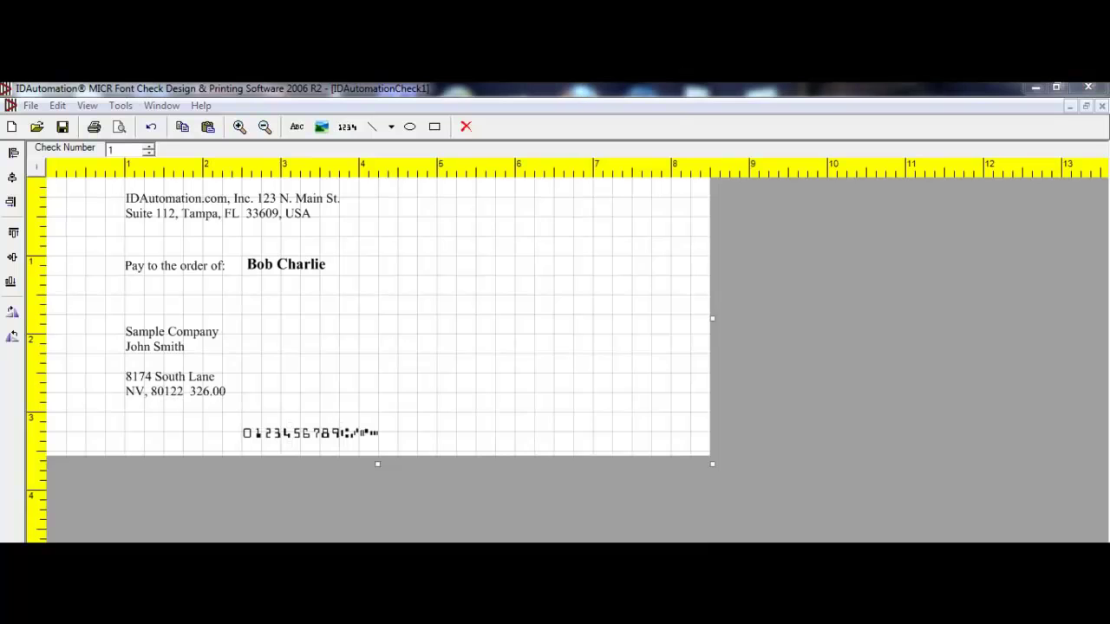